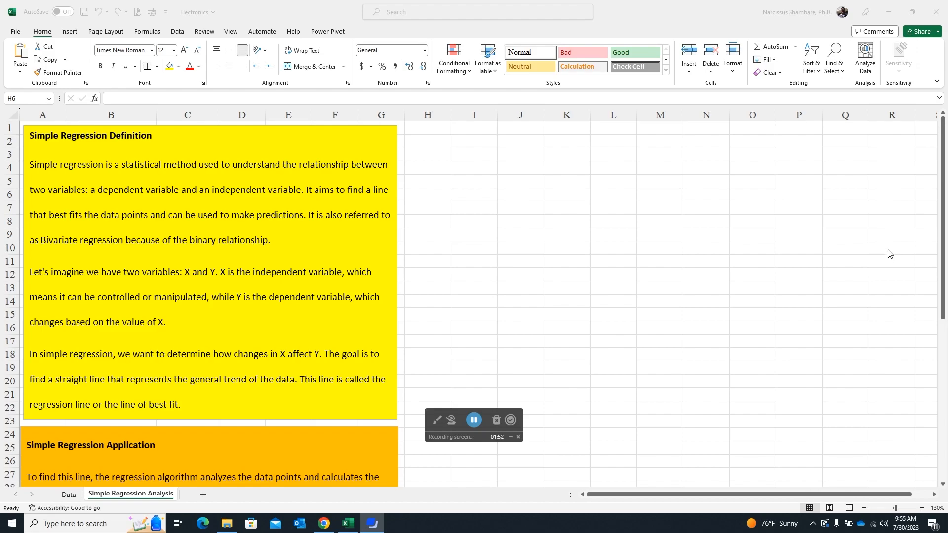
On the Data sheet, plot No. of Commercials against Sales Volume (B1:C11) as a markers-only scatter chart
{"action": "left_click", "coordinate": [67, 495]}
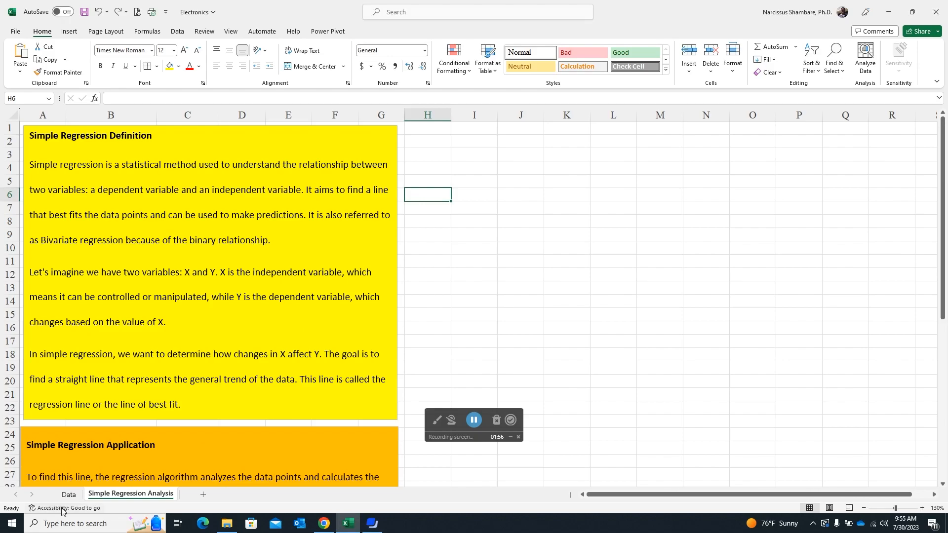
{"action": "left_click", "coordinate": [68, 495]}
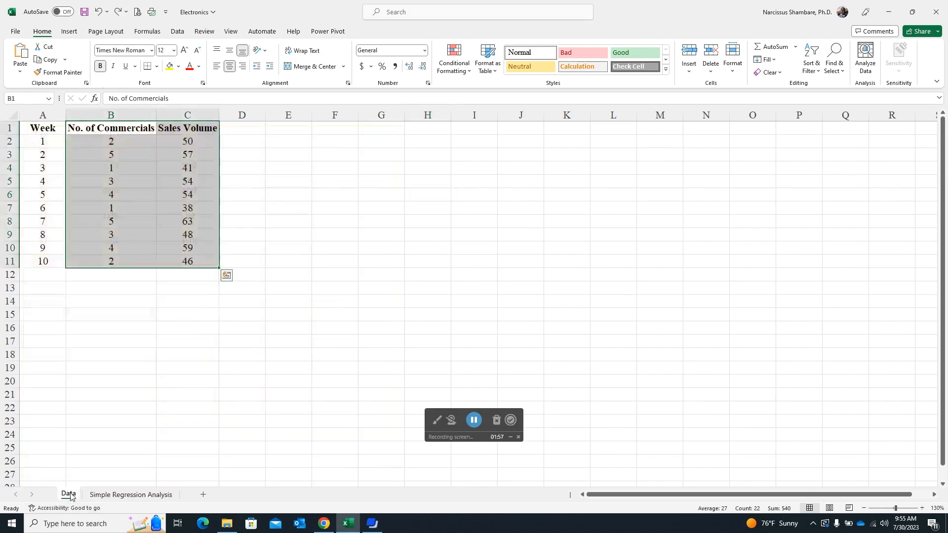
{"action": "left_click", "coordinate": [267, 183]}
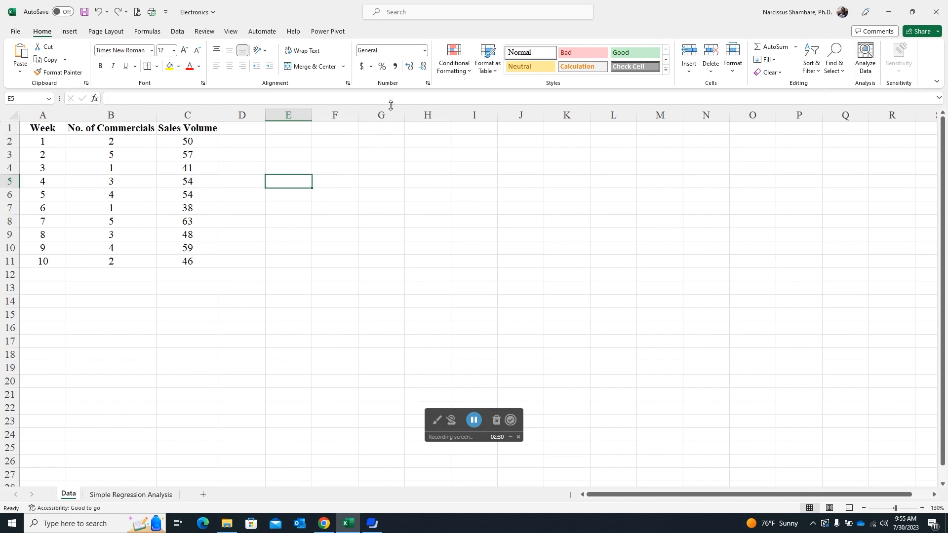
{"action": "left_click_drag", "start_coordinate": [110, 129], "coordinate": [197, 259]}
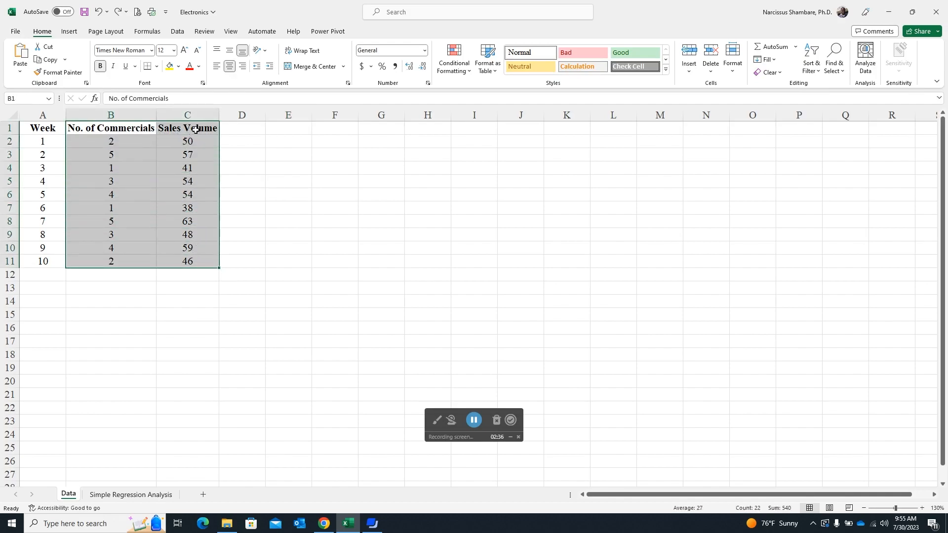
{"action": "left_click", "coordinate": [70, 31]}
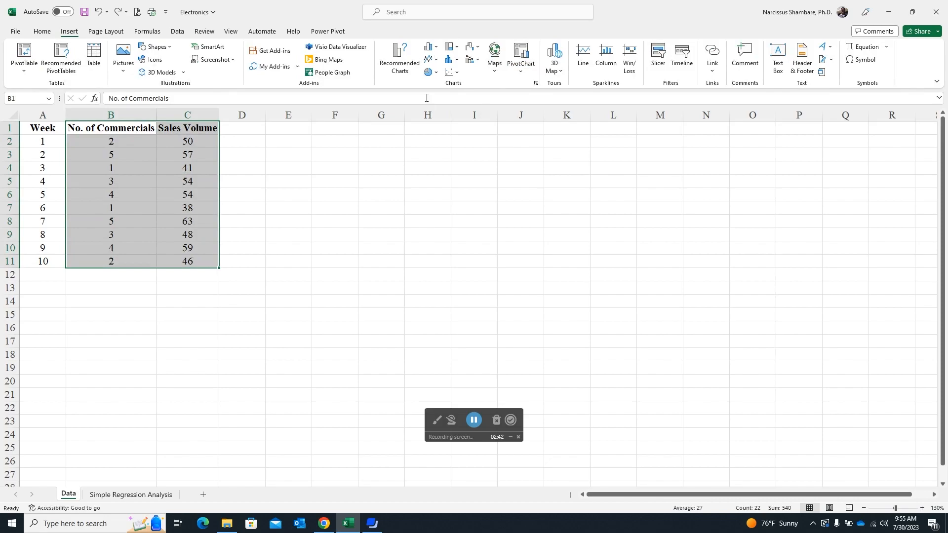
{"action": "left_click", "coordinate": [455, 74]}
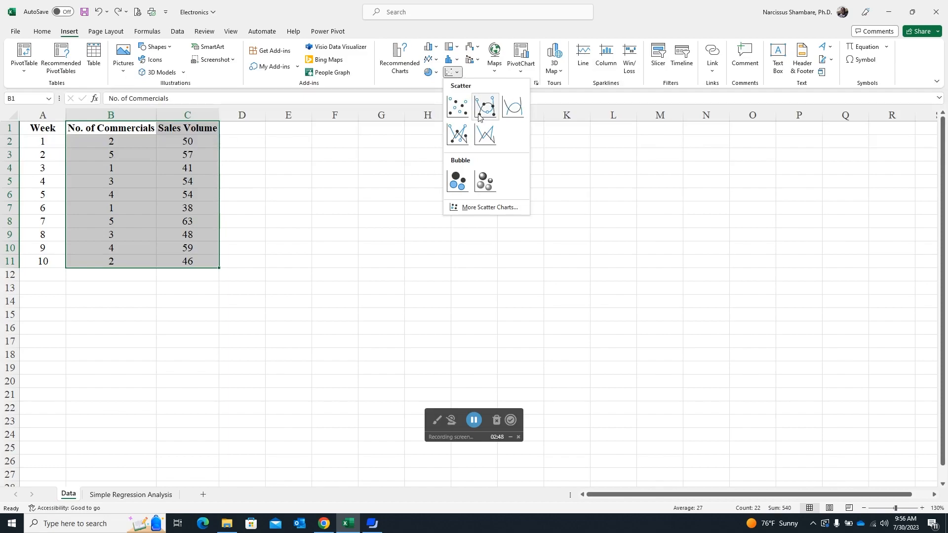
{"action": "left_click", "coordinate": [462, 103]}
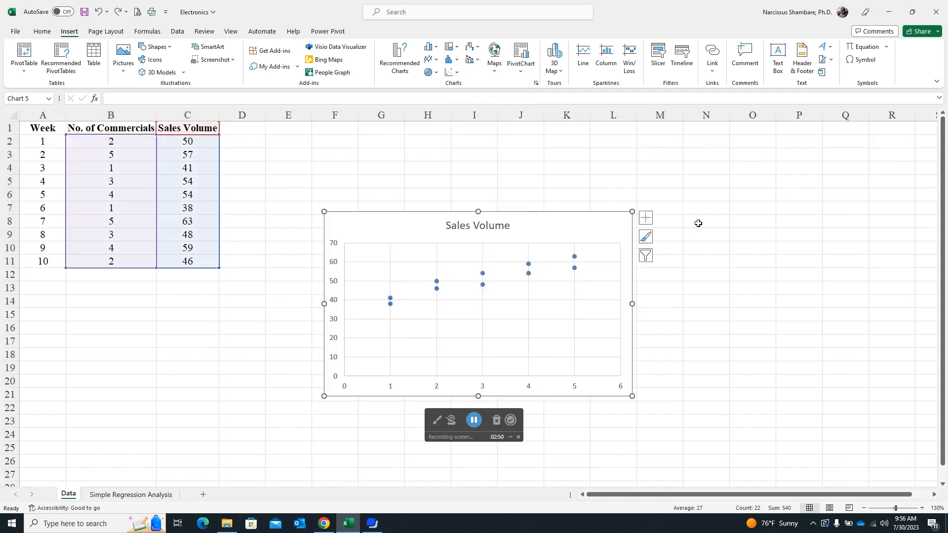
Move the scatter chart directly beside the data table and enlarge it to reach about column K and row 18
{"action": "left_click_drag", "start_coordinate": [553, 226], "coordinate": [458, 138]}
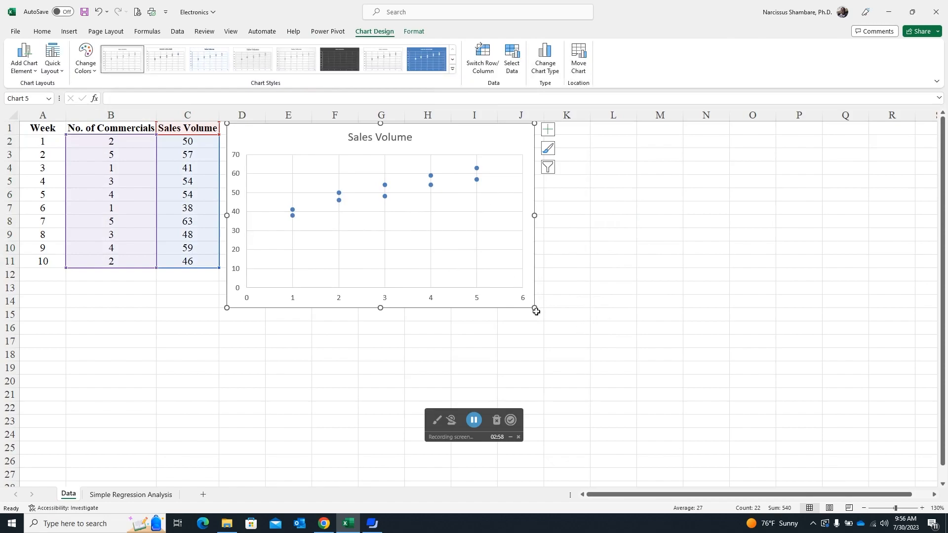
{"action": "left_click_drag", "start_coordinate": [535, 309], "coordinate": [576, 350]}
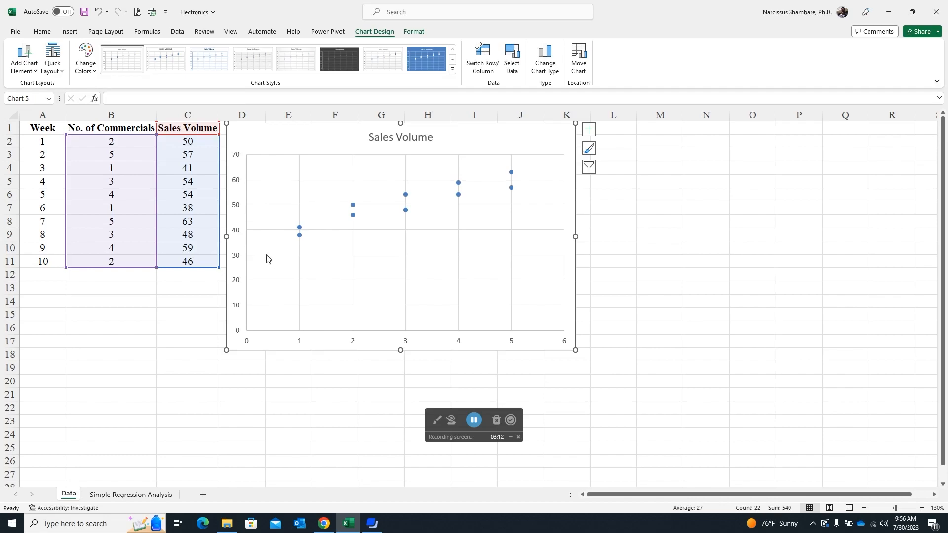
Set the minimum bound of the chart's vertical axis to 30 and deselect the chart
{"action": "double_click", "coordinate": [236, 206]}
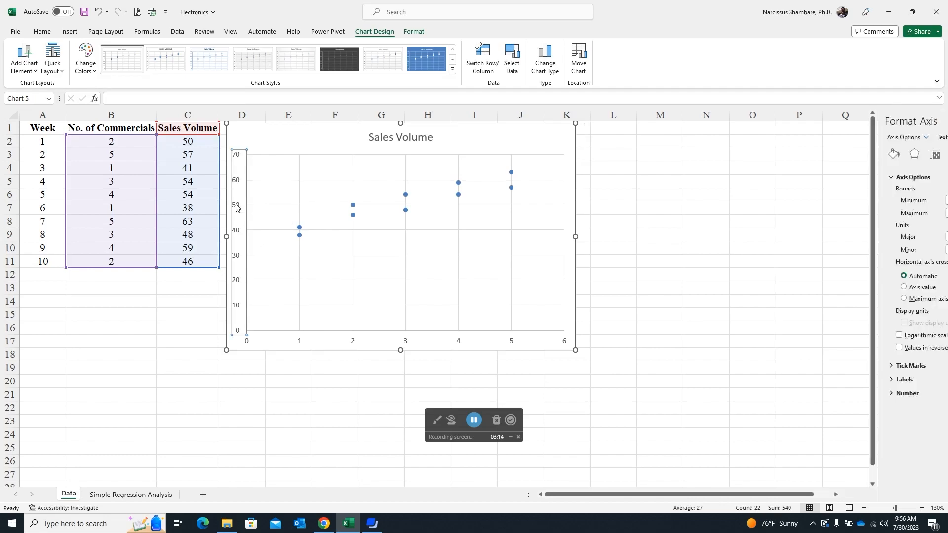
{"action": "left_click", "coordinate": [872, 200]}
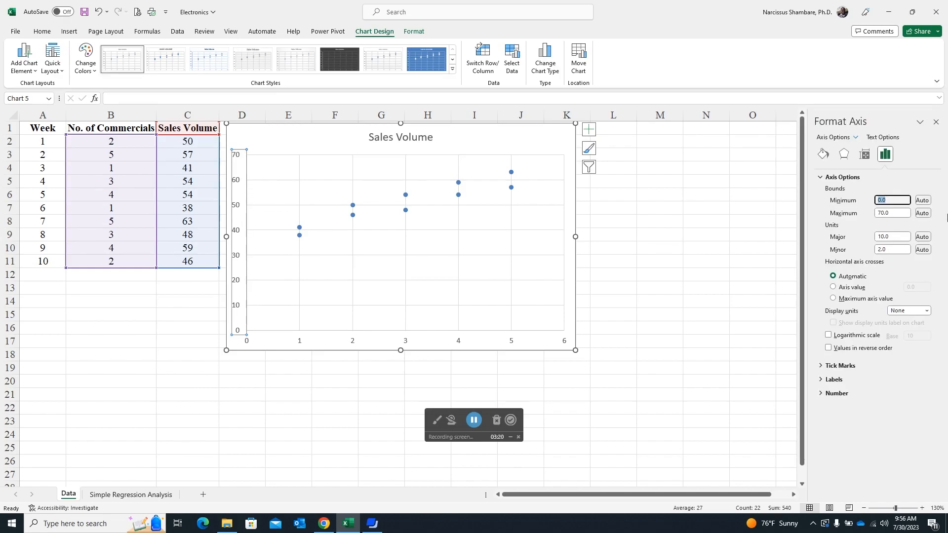
{"action": "type", "text": "30"}
{"action": "key", "text": "Return"}
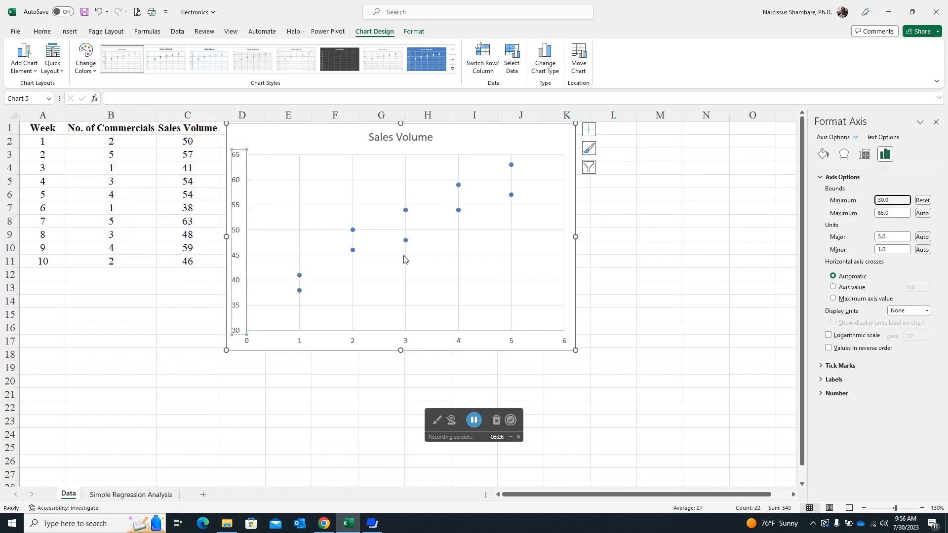
{"action": "left_click", "coordinate": [352, 171]}
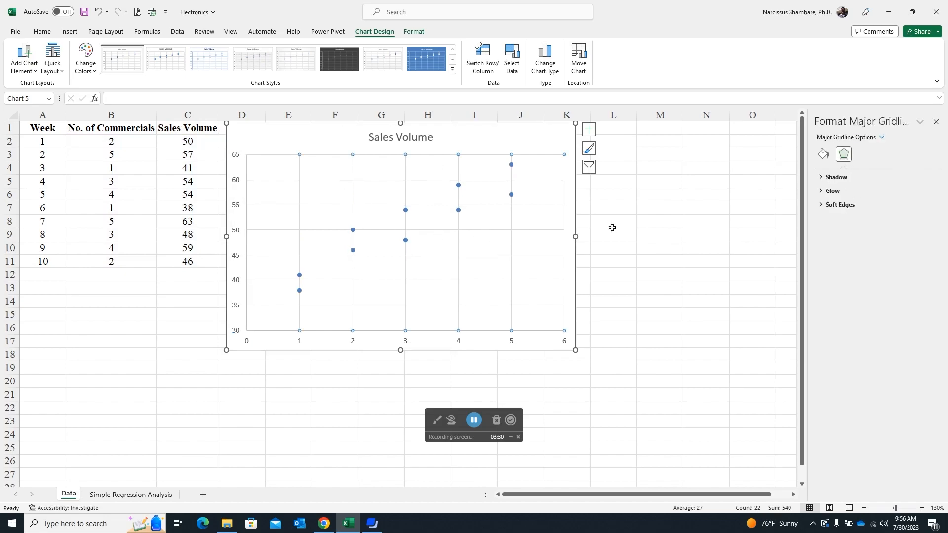
{"action": "left_click", "coordinate": [644, 231]}
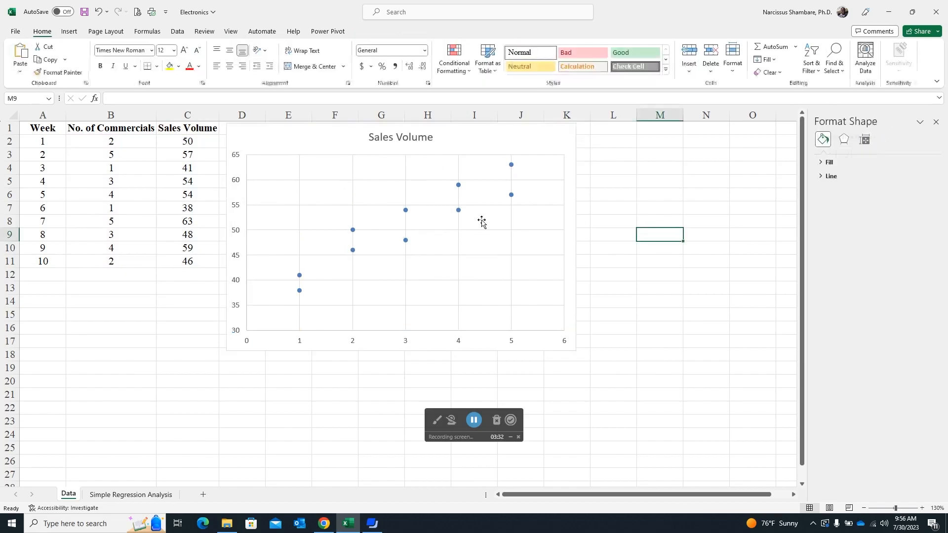
Close the formatting pane and add a trendline to the scatter chart
{"action": "left_click", "coordinate": [460, 222]}
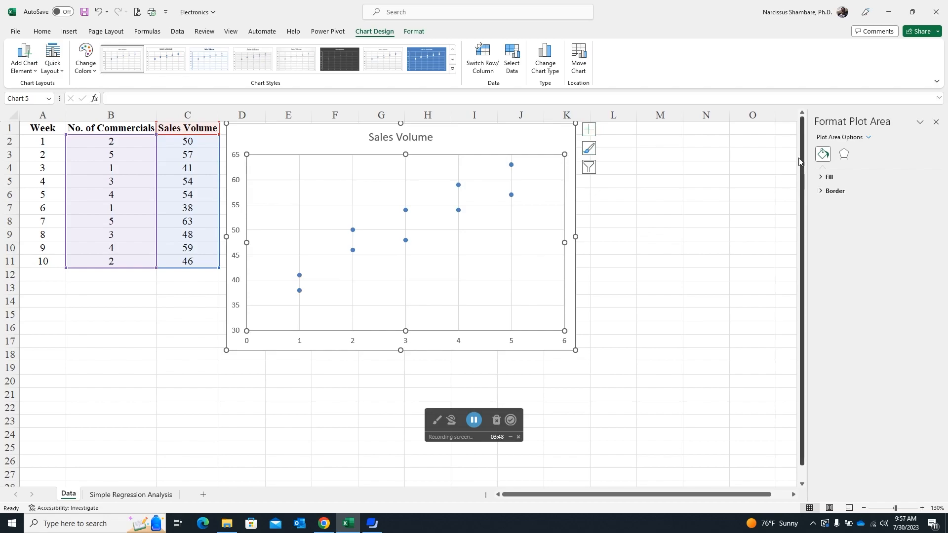
{"action": "left_click", "coordinate": [525, 134]}
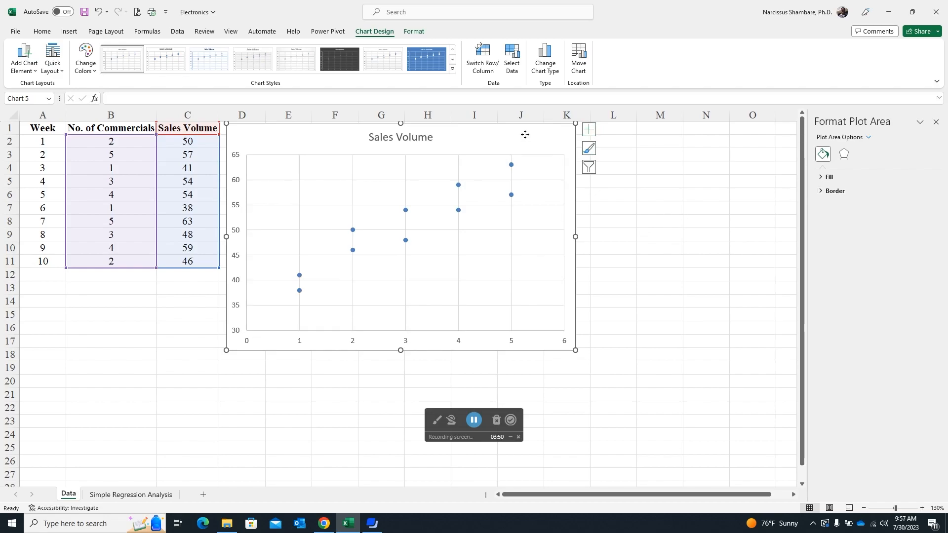
{"action": "left_click", "coordinate": [935, 121]}
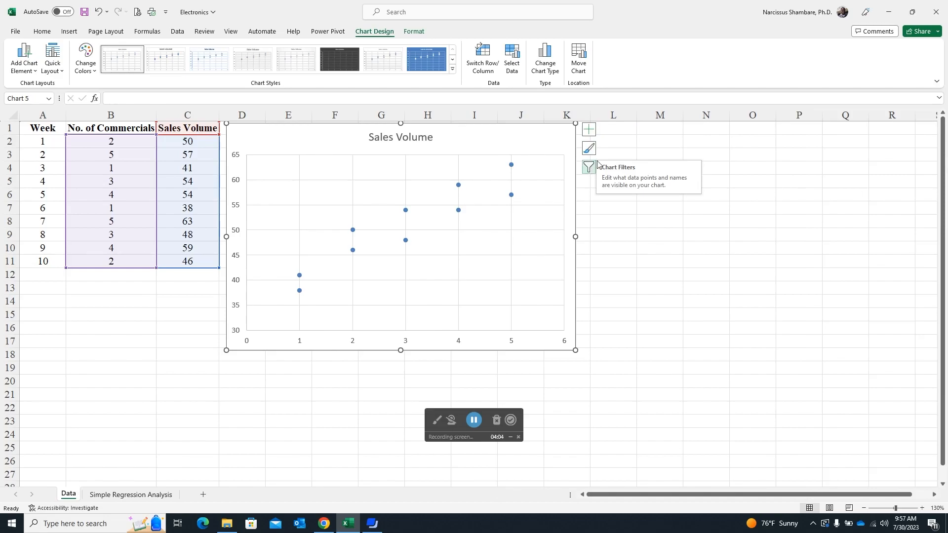
{"action": "left_click", "coordinate": [589, 131]}
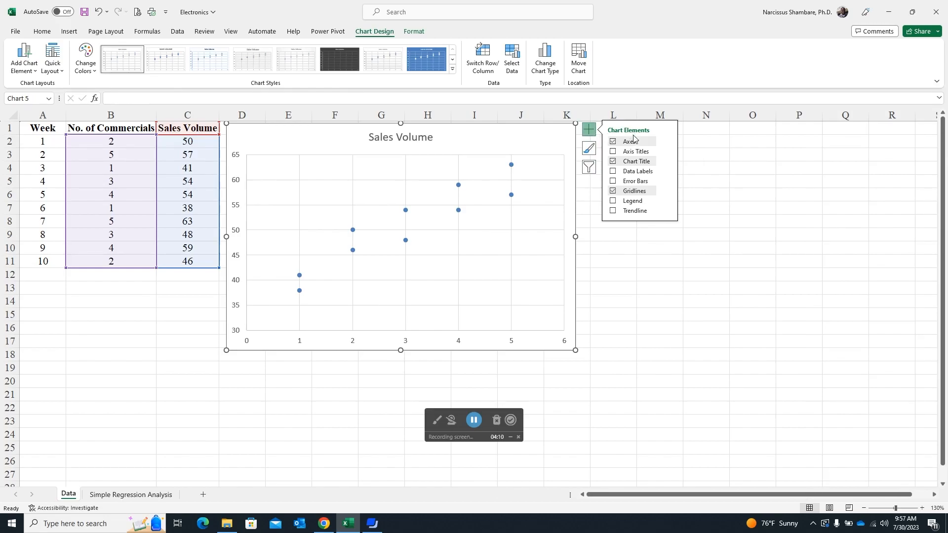
{"action": "left_click", "coordinate": [614, 212]}
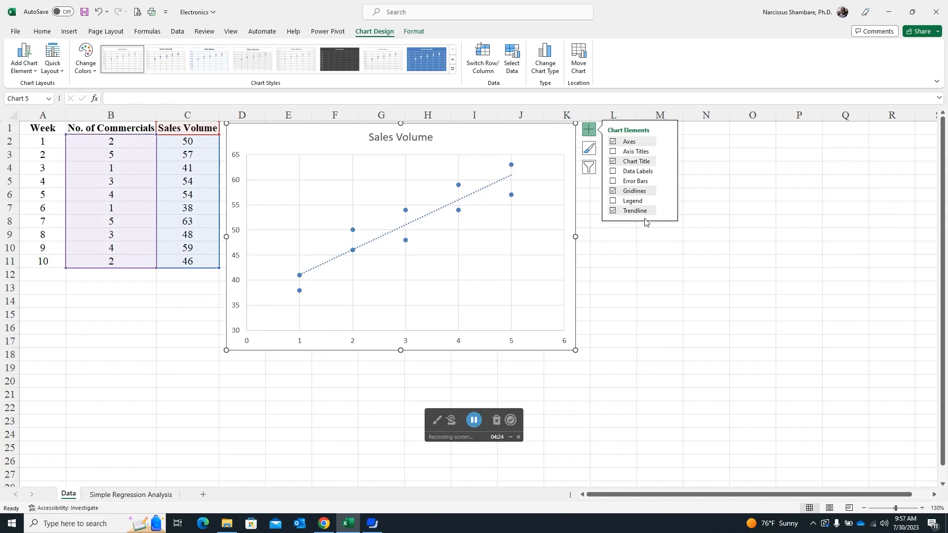
Display the trendline's R-squared value on the chart and place the label above the line, near the chart's upper edge
{"action": "mouse_move", "coordinate": [667, 216]}
{"action": "left_click", "coordinate": [667, 212]}
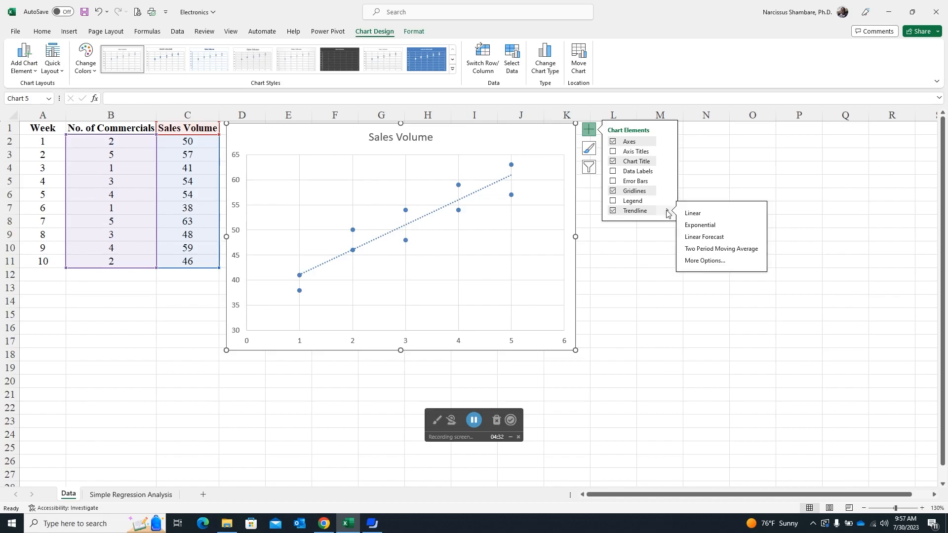
{"action": "left_click", "coordinate": [712, 262]}
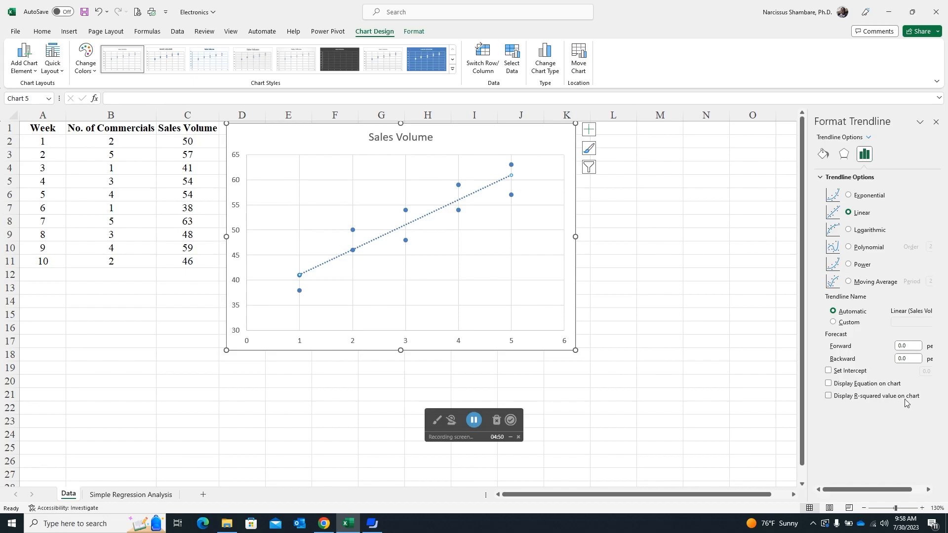
{"action": "left_click", "coordinate": [828, 396]}
{"action": "left_click", "coordinate": [483, 174]}
{"action": "left_click_drag", "start_coordinate": [484, 175], "coordinate": [356, 166]}
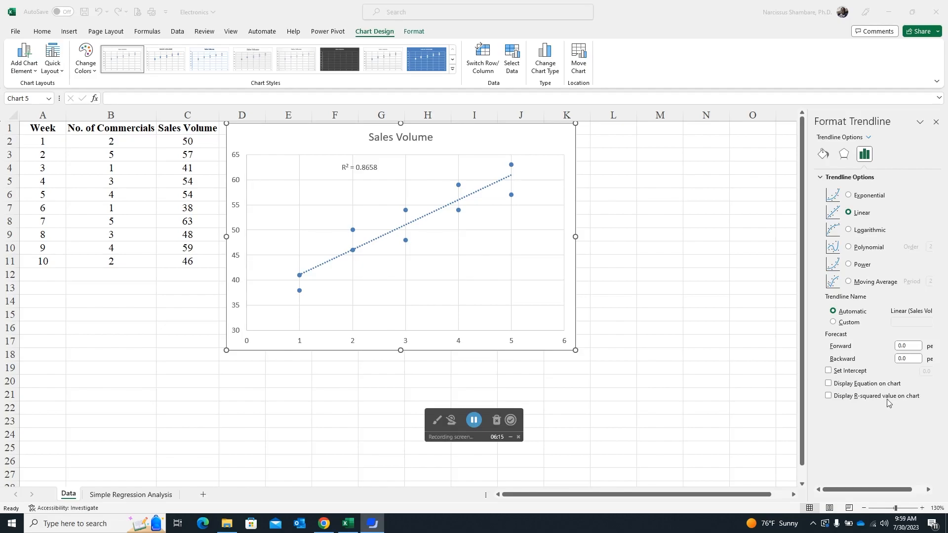
Display the trendline equation on the chart and place its label beside the R-squared value
{"action": "left_click", "coordinate": [829, 384]}
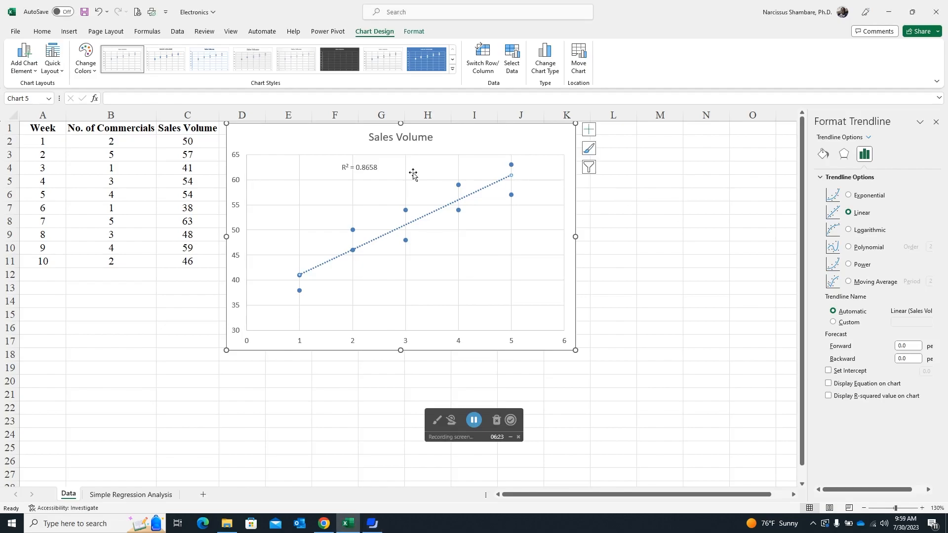
{"action": "left_click", "coordinate": [829, 384]}
{"action": "left_click", "coordinate": [474, 170]}
{"action": "left_click_drag", "start_coordinate": [474, 170], "coordinate": [432, 164]}
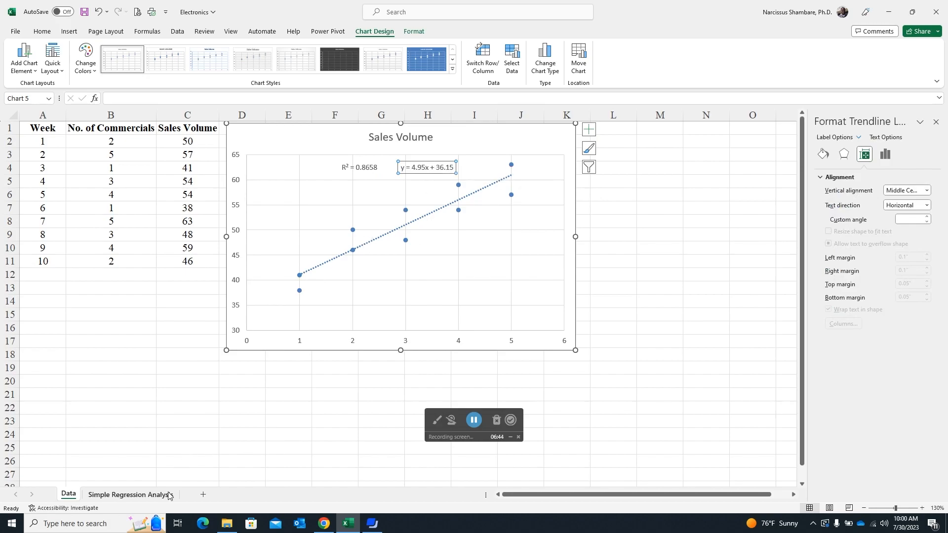
{"action": "left_click", "coordinate": [140, 495]}
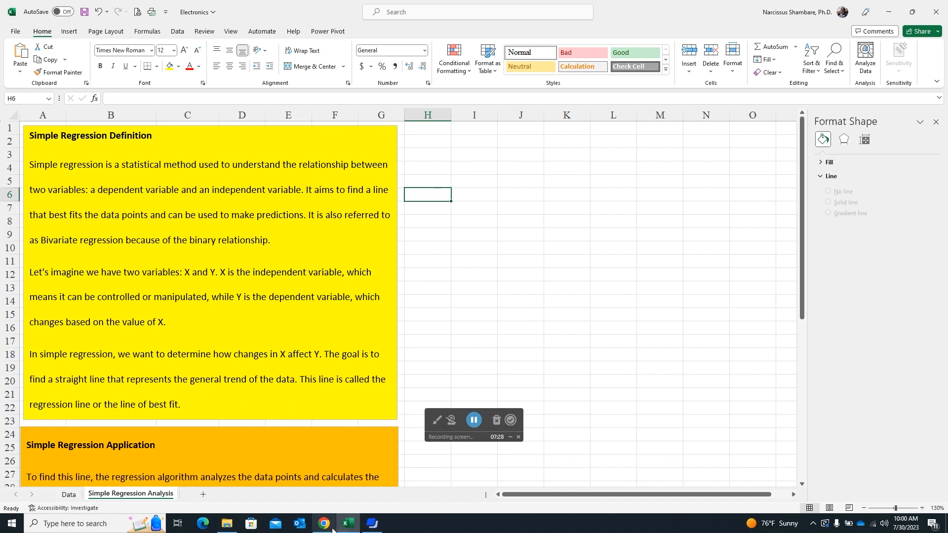
{"action": "left_click", "coordinate": [69, 494]}
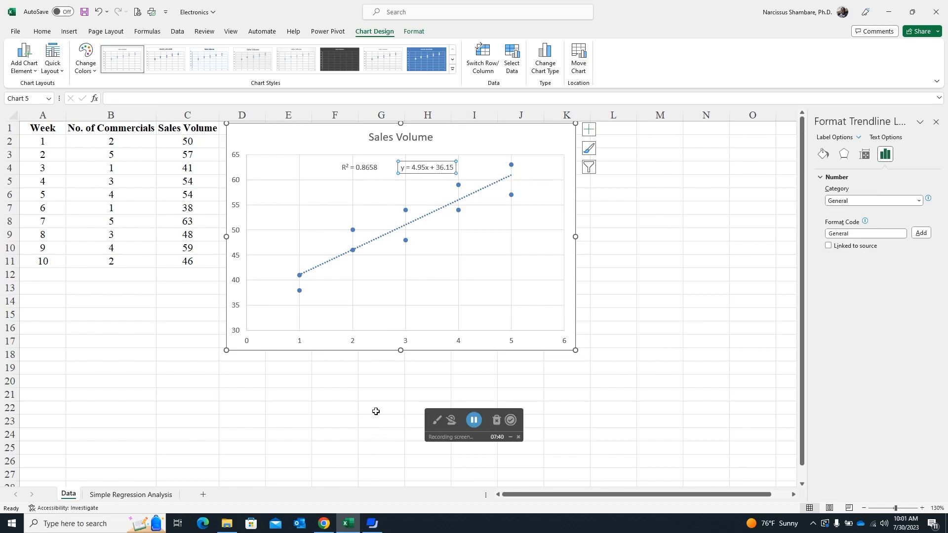
Calculate the predicted sales volume for 8 commercials in cell G19 of the Data sheet with =4.95*8+36.15
{"action": "left_click", "coordinate": [365, 369]}
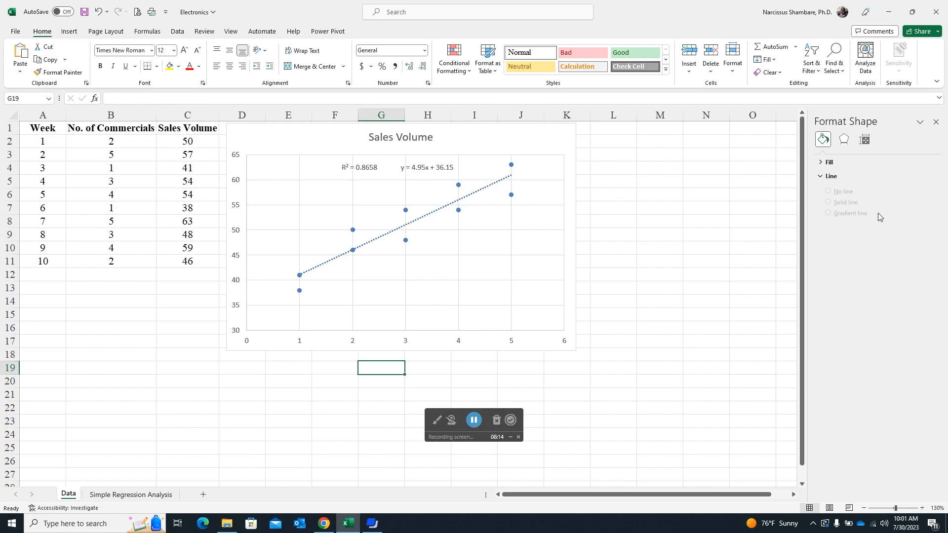
{"action": "type", "text": "="}
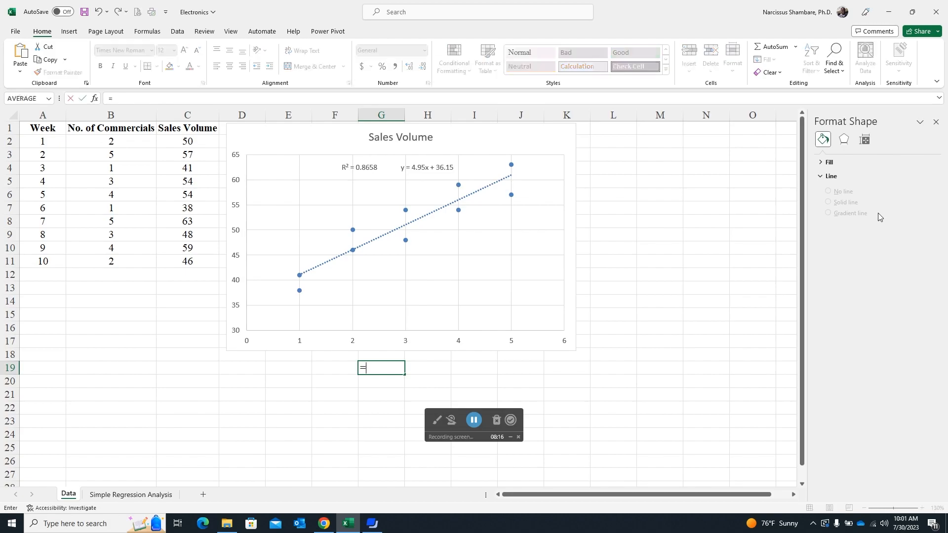
{"action": "type", "text": "4.95*8+"}
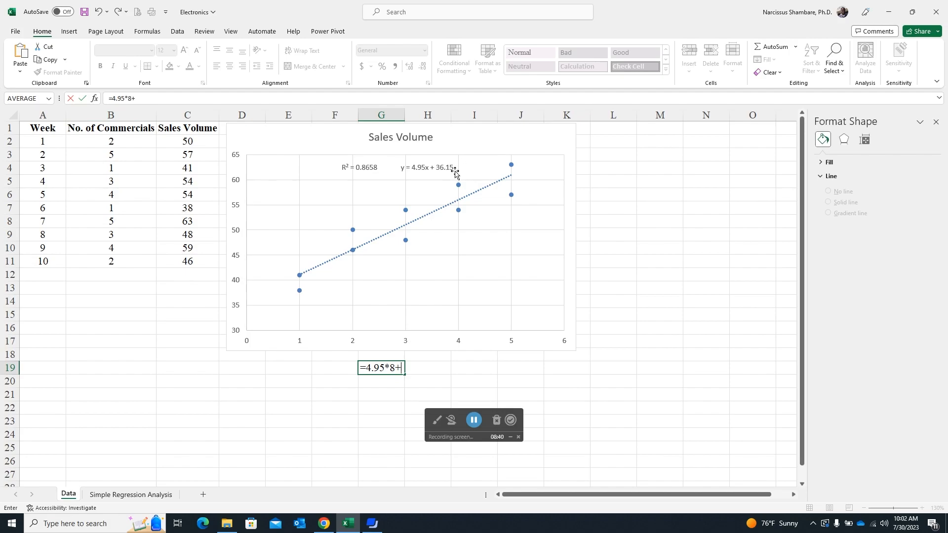
{"action": "type", "text": "36.15"}
{"action": "key", "text": "Return"}
{"action": "key", "text": "Up"}
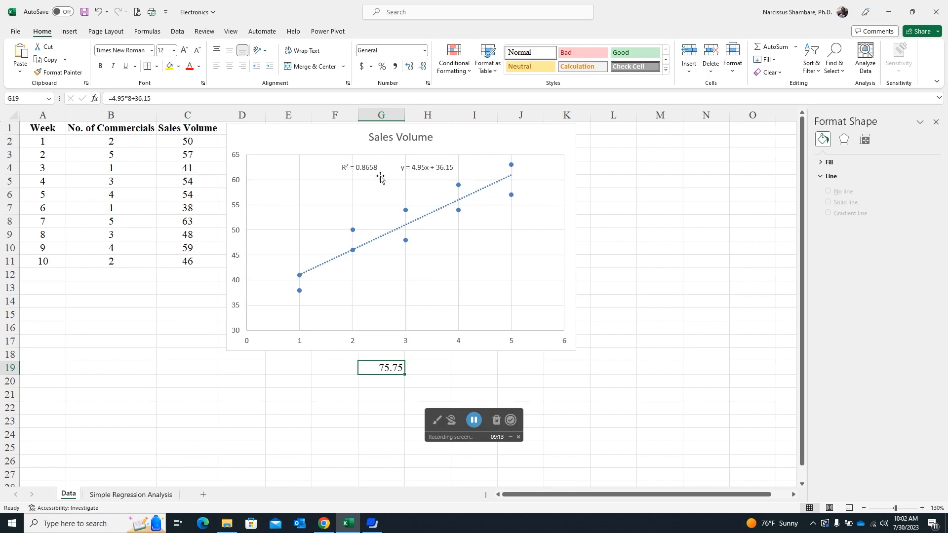
Edit the prediction formula in G19 to use 6 commercials, giving =4.95*6+36.15
{"action": "left_click", "coordinate": [127, 99]}
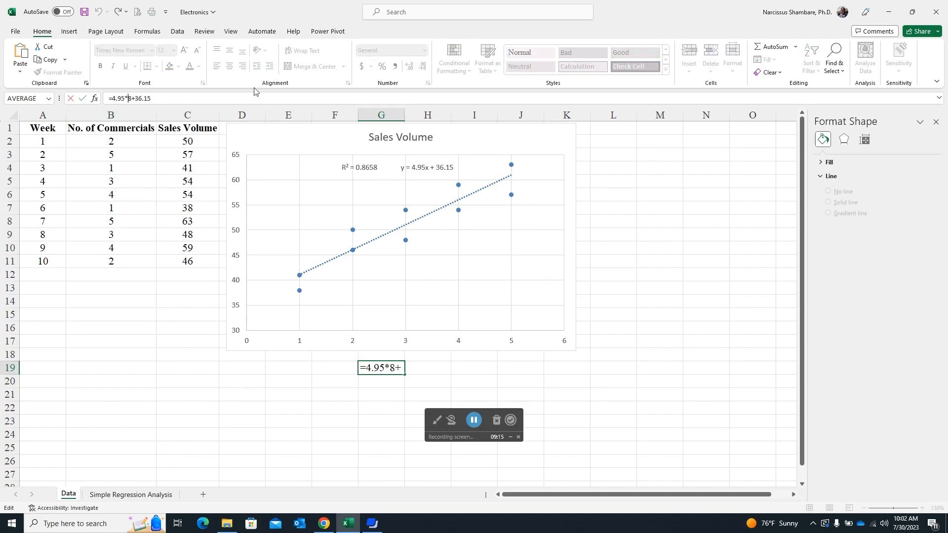
{"action": "type", "text": "6"}
{"action": "key", "text": "Delete"}
{"action": "key", "text": "ctrl+Return"}
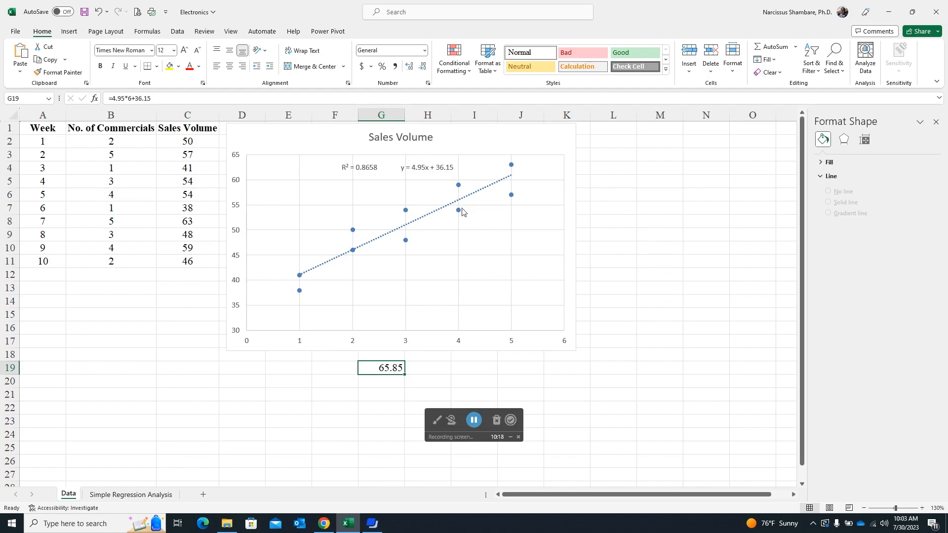
{"action": "mouse_move", "coordinate": [408, 214]}
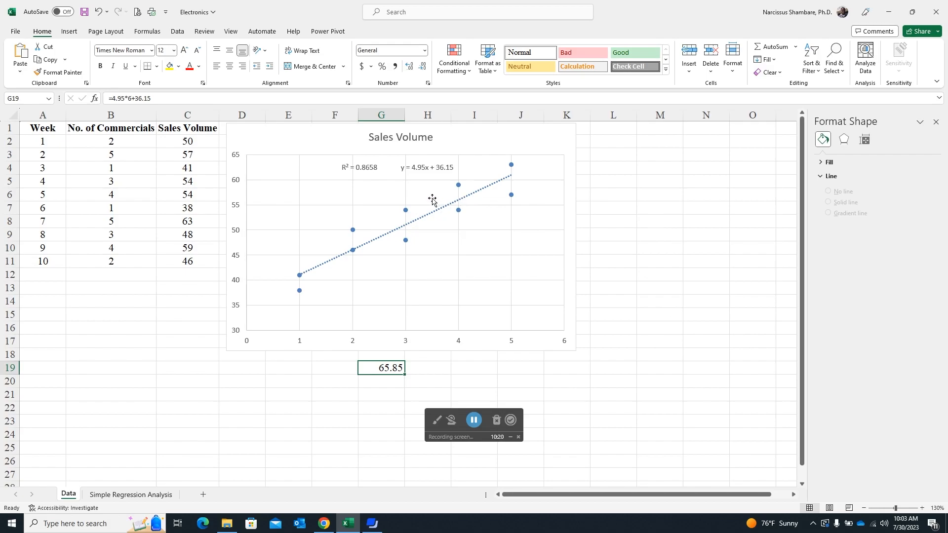